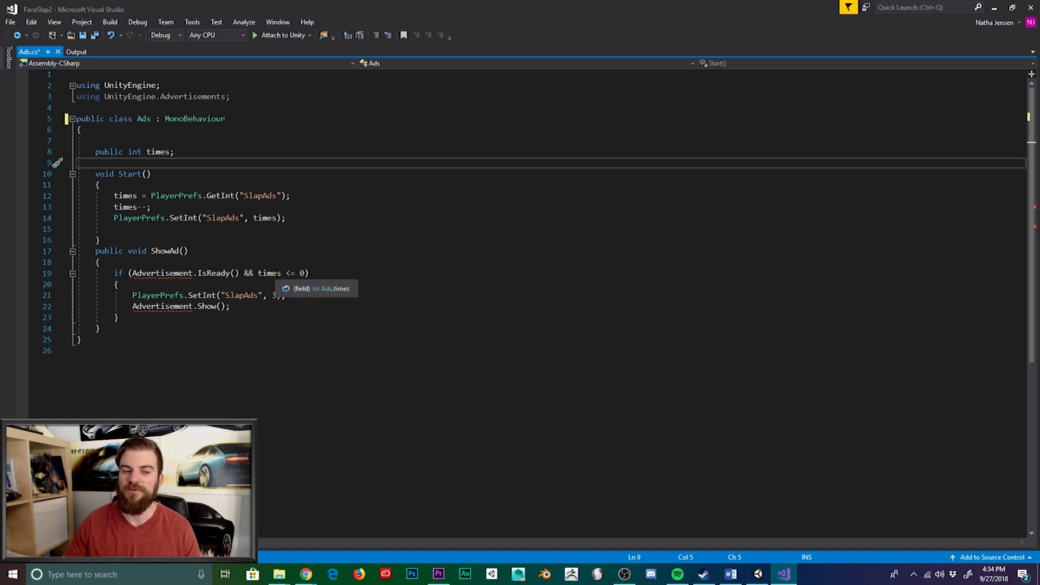
# Inspect the 'Advertisement does not exist' error on line 19 inside ShowAd in Ads.cs
pyautogui.click(189, 250)
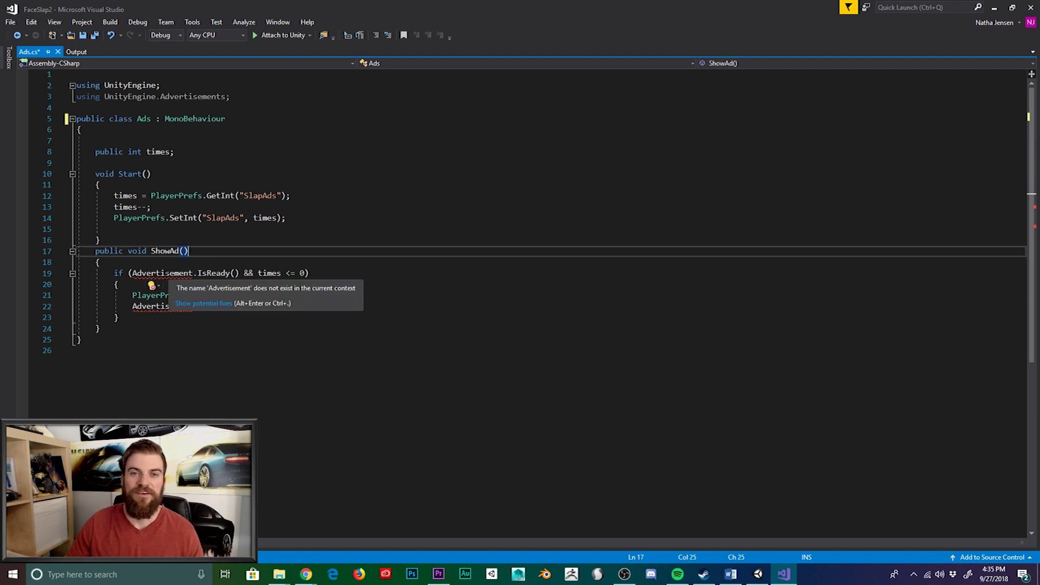
pyautogui.click(165, 273)
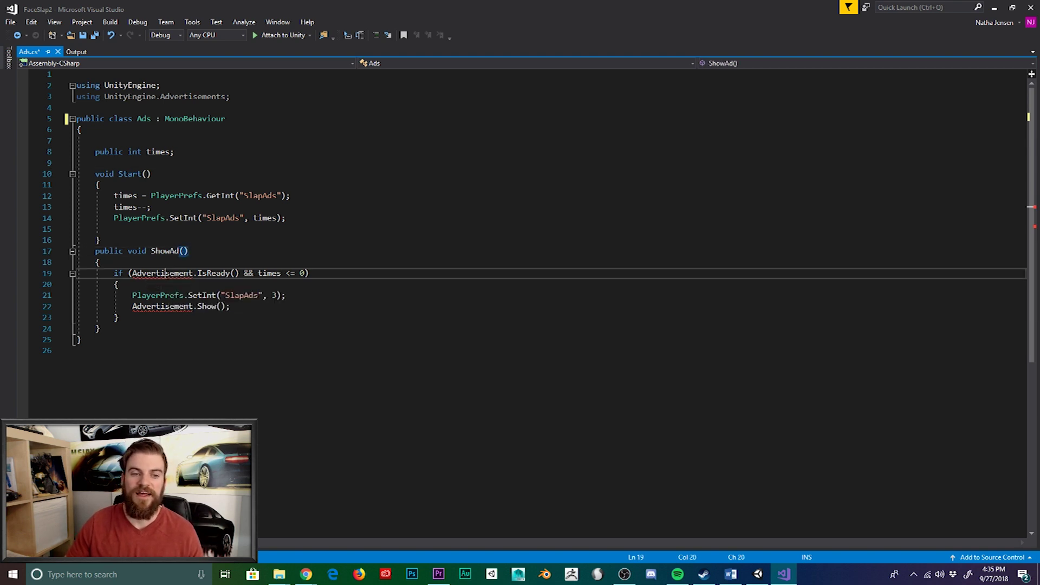
pyautogui.doubleClick(166, 274)
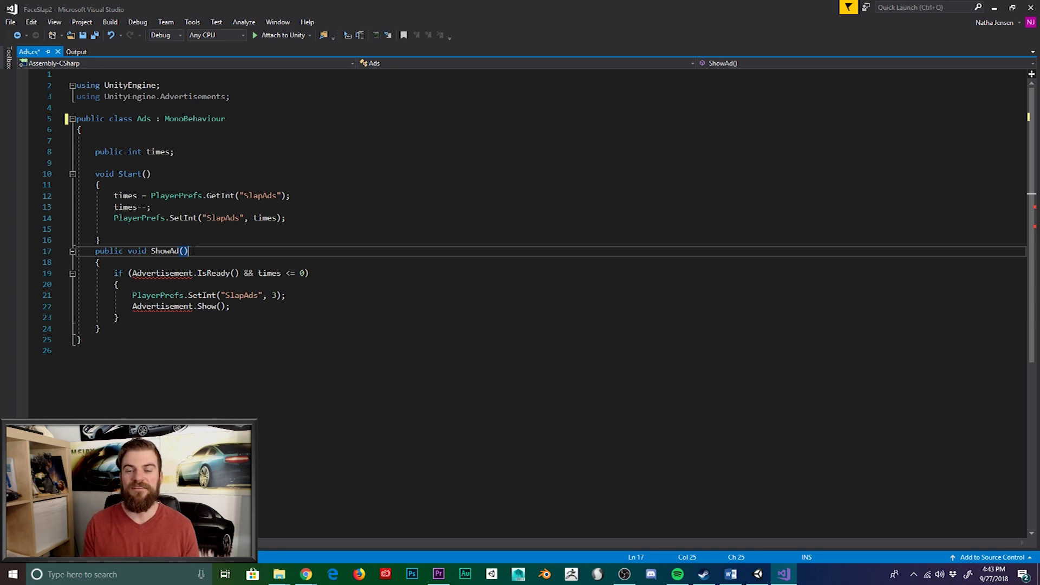
pyautogui.click(135, 264)
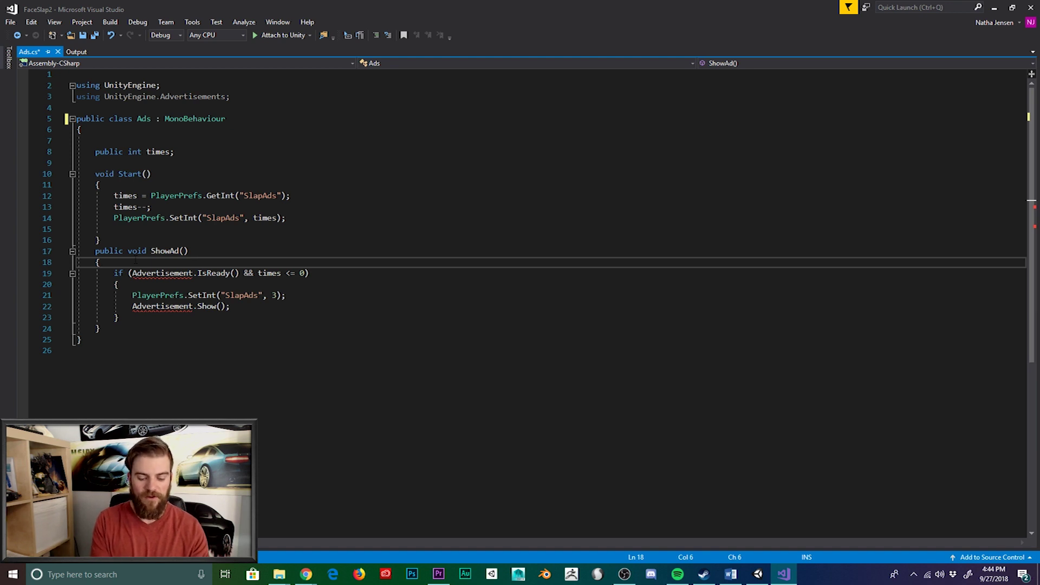
# Add '#if UNTIY_ANDROID || UNITY_IOS' above ShowAd's if statement and '#endif' after its closing brace
pyautogui.press('Return')
pyautogui.write('#')
pyautogui.write('if')
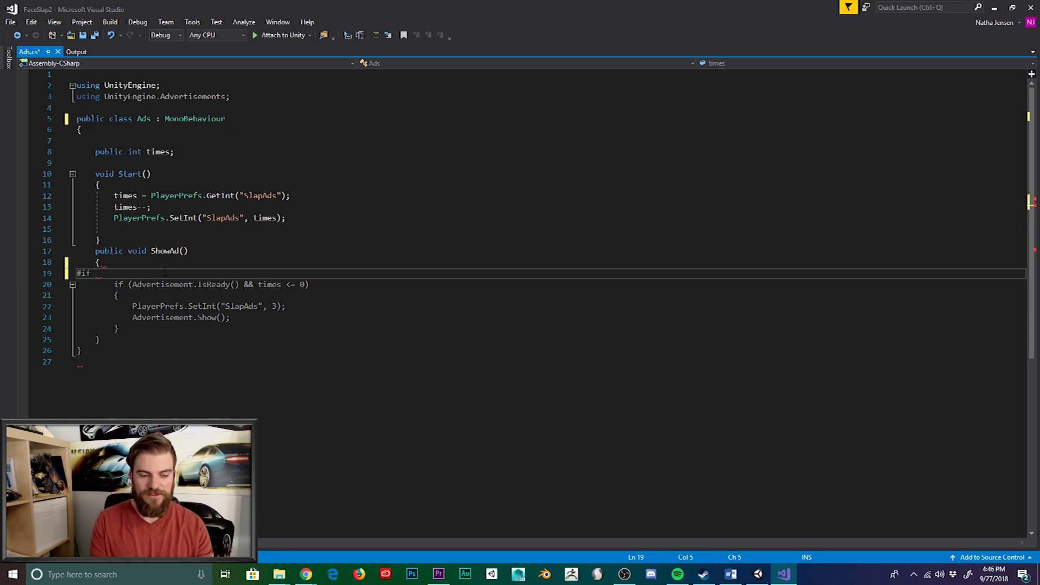
pyautogui.write('UNTIY')
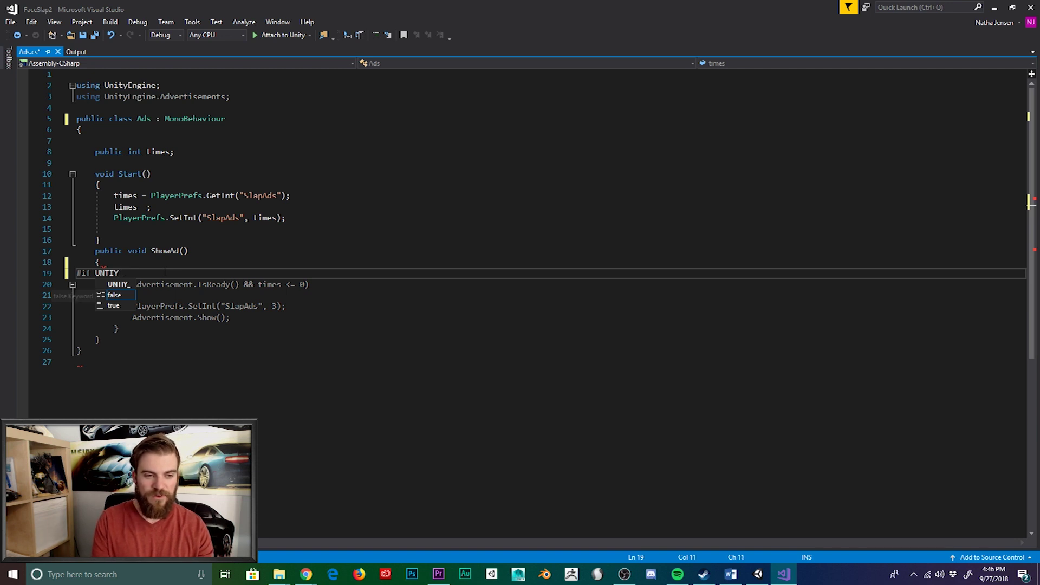
pyautogui.write('_ANDROID')
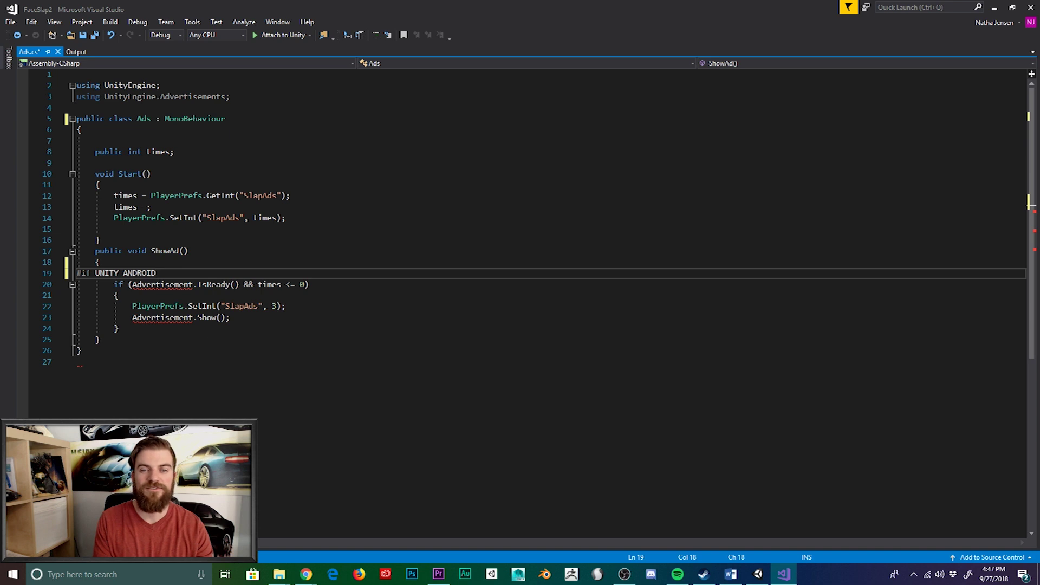
pyautogui.write(' ||')
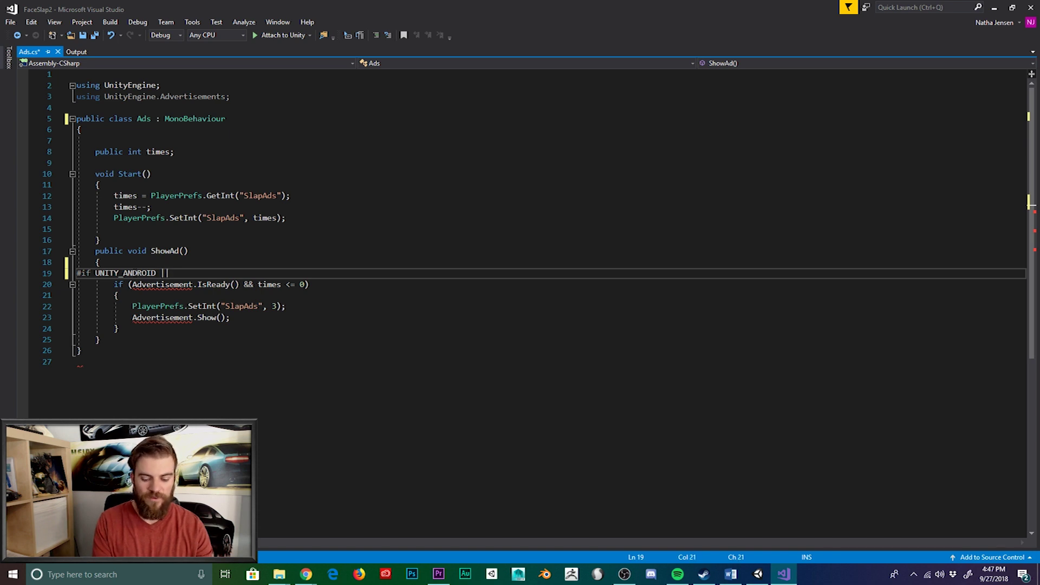
pyautogui.write(' UNITY_')
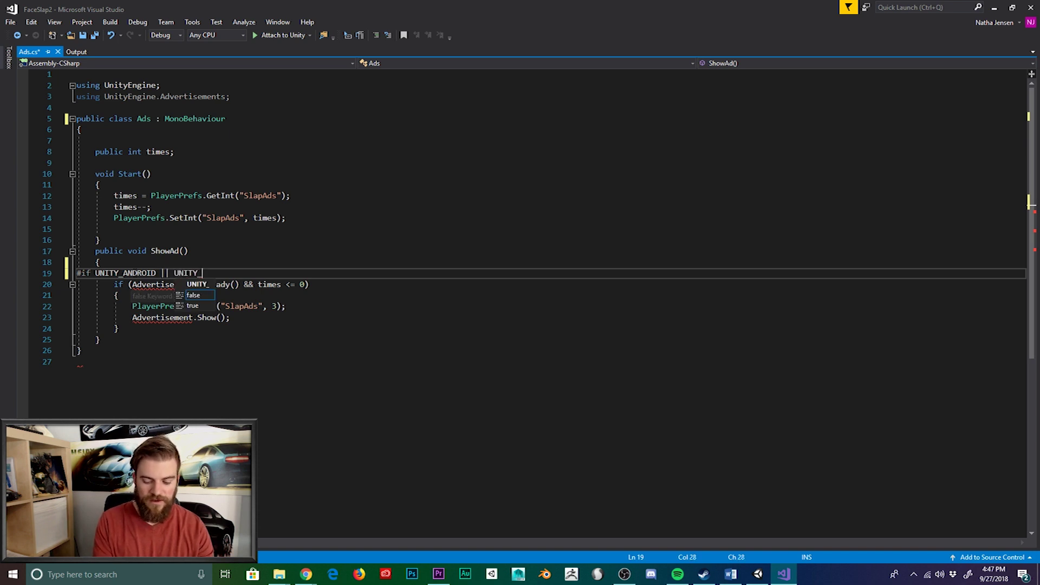
pyautogui.write('IOS')
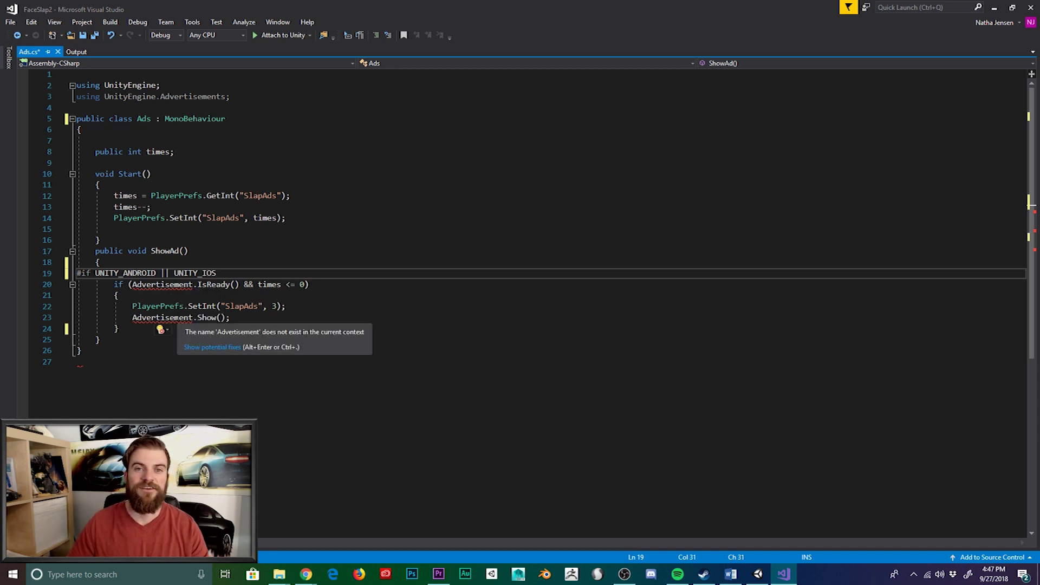
pyautogui.click(158, 329)
pyautogui.press('Return')
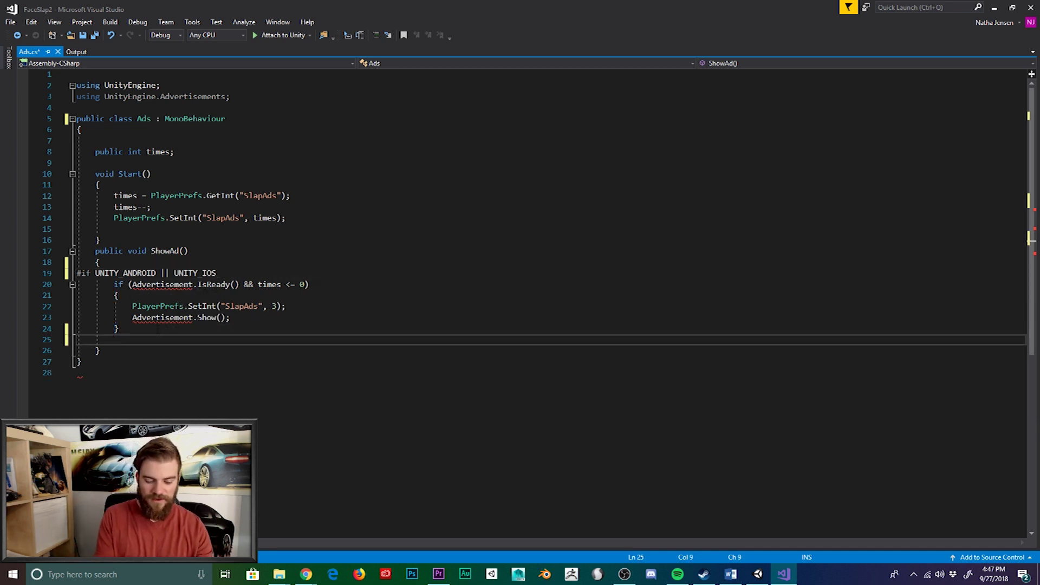
pyautogui.write('#endif')
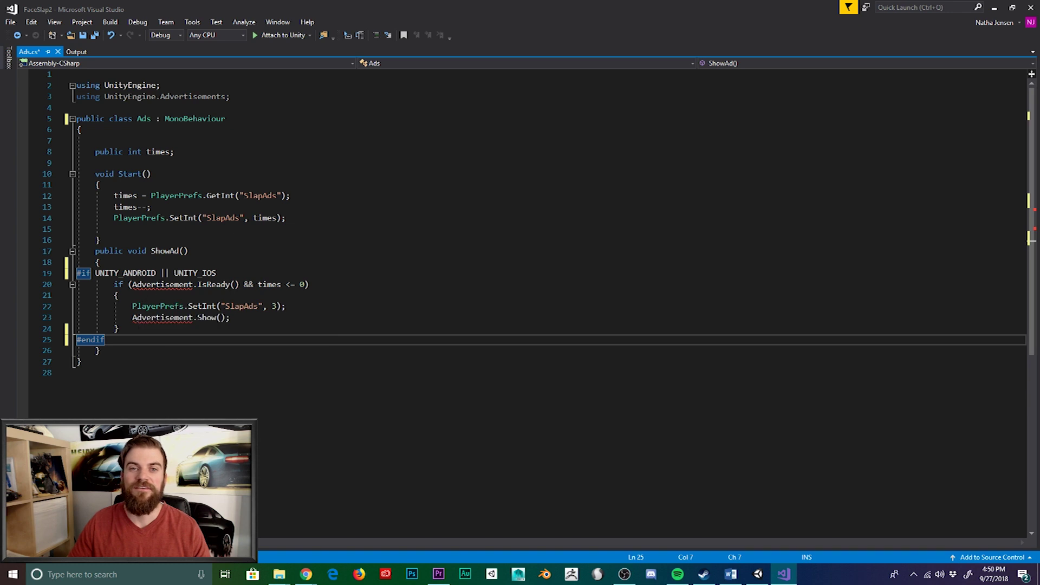
# Review the guarded code by selecting the #if platform symbols, lines 20–24, and Advertisement
pyautogui.moveTo(217, 272); pyautogui.dragTo(114, 273)
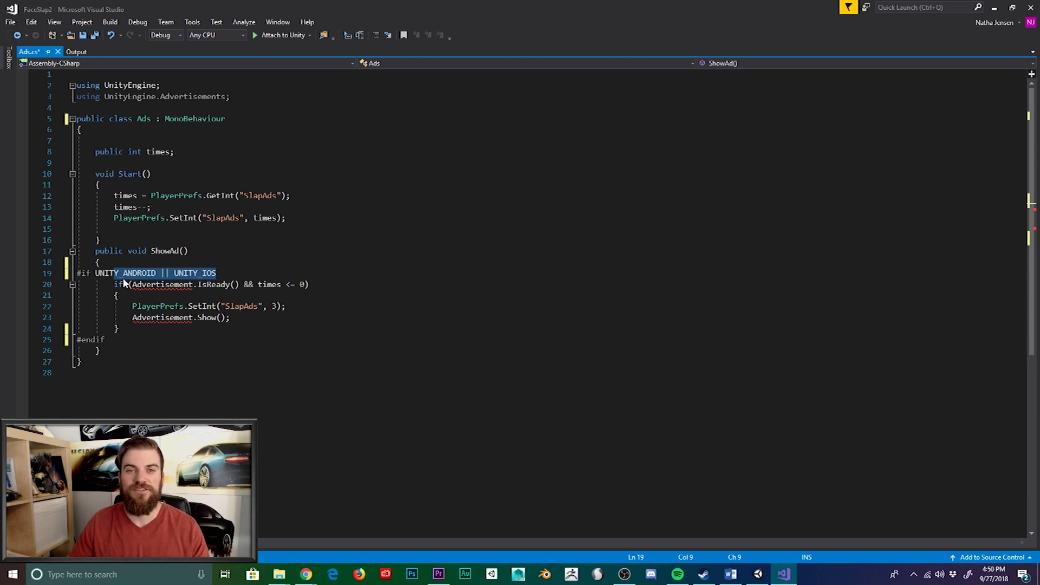
pyautogui.moveTo(114, 284); pyautogui.dragTo(57, 295)
pyautogui.click(57, 285)
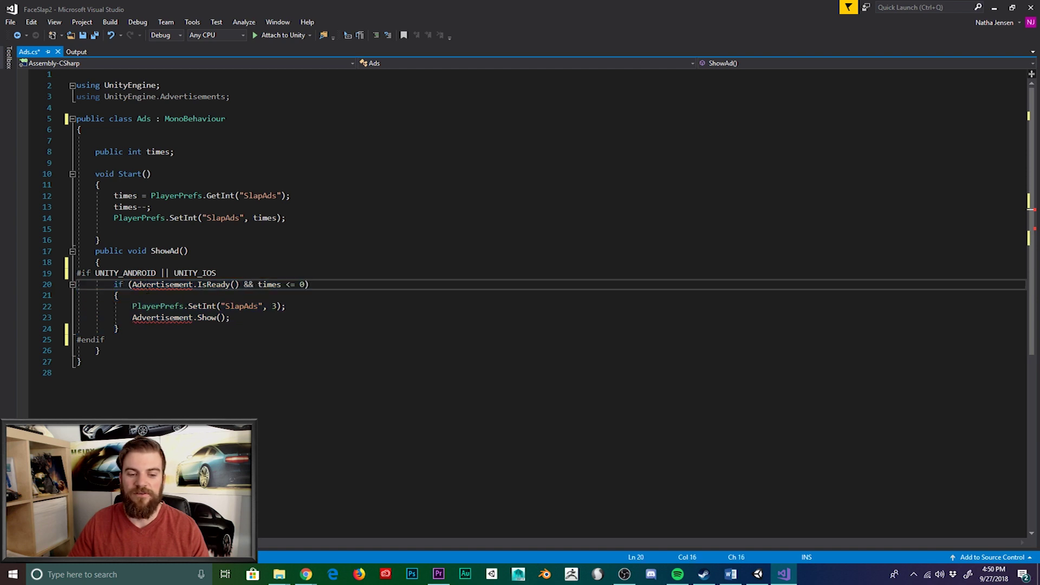
pyautogui.click(143, 328)
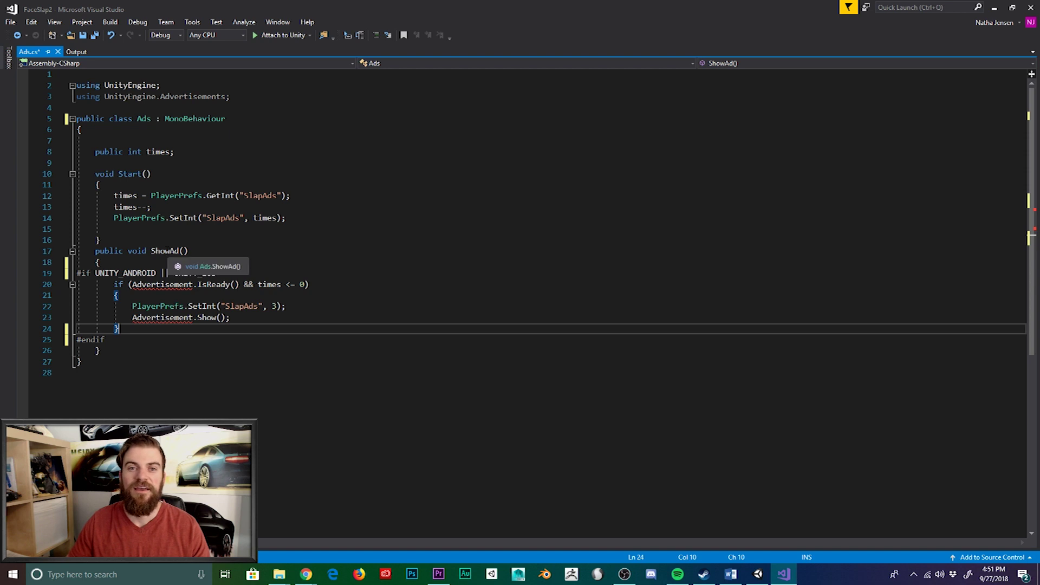
pyautogui.doubleClick(154, 284)
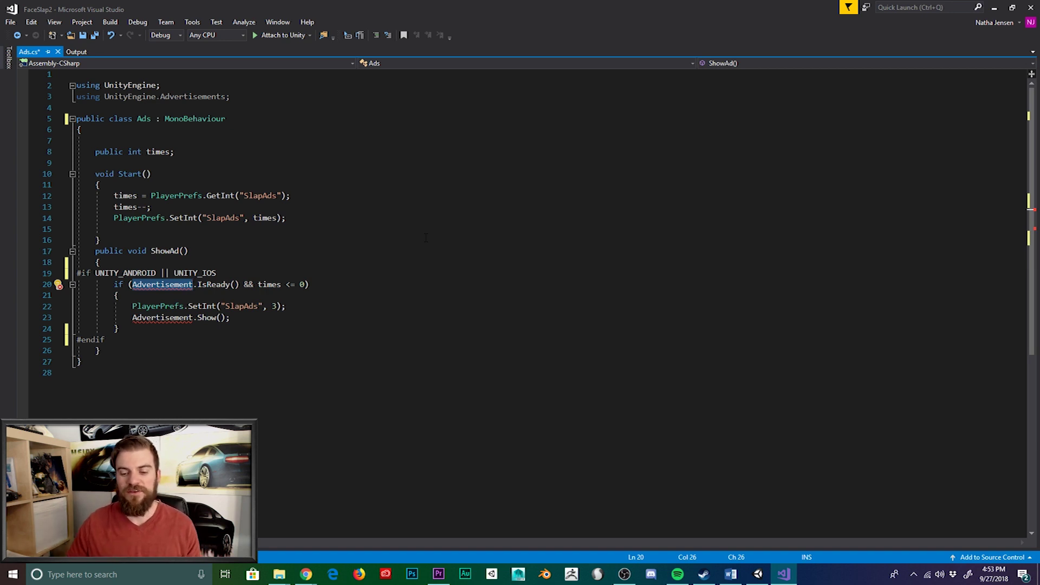
# Return to Unity and show the Services overview, where Ads is switched off
pyautogui.click(758, 575)
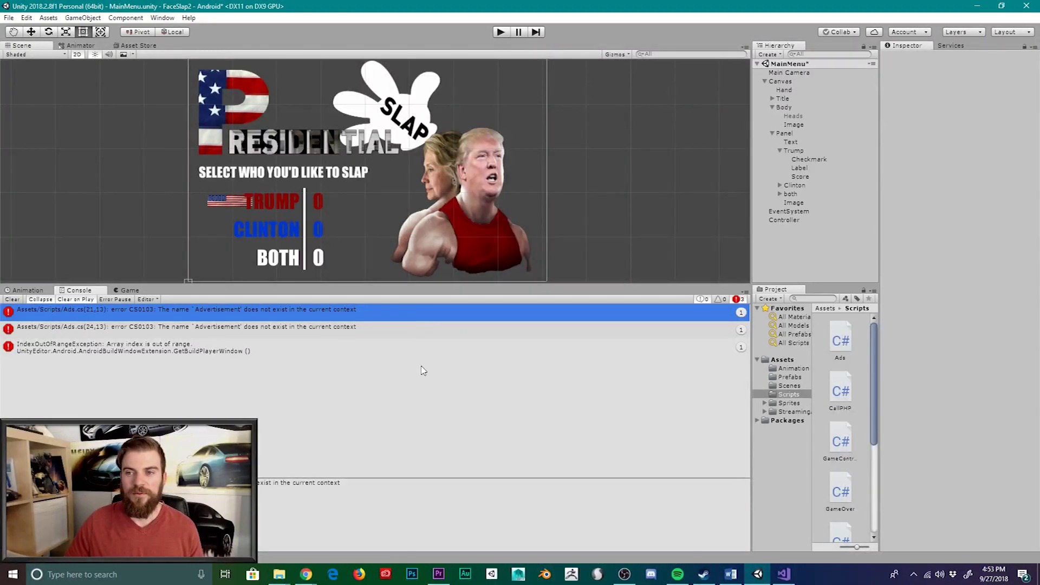
pyautogui.click(943, 48)
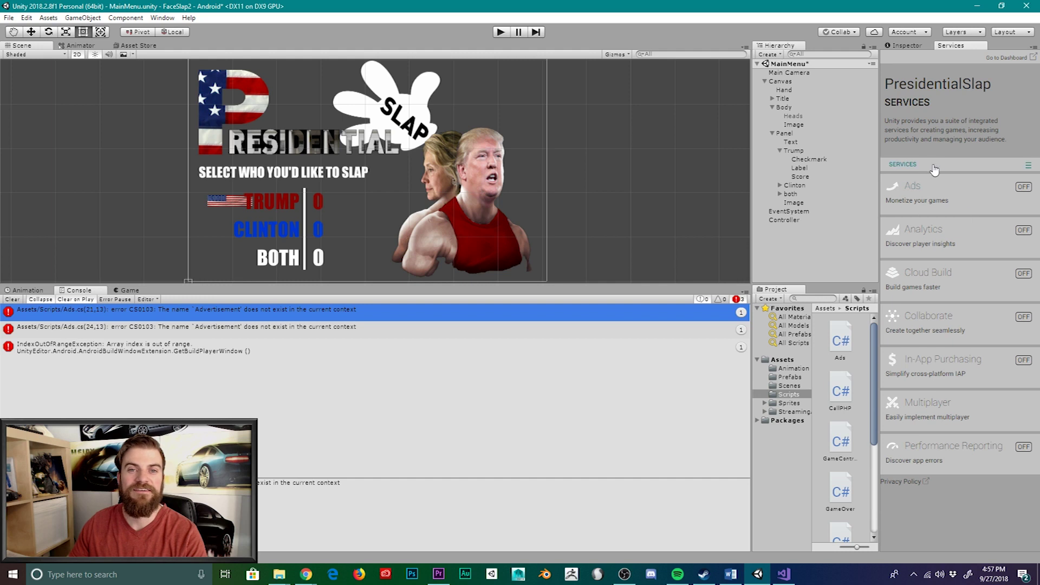
# Switch on Unity Ads monetization in the Ads service, then save the scene
pyautogui.click(930, 196)
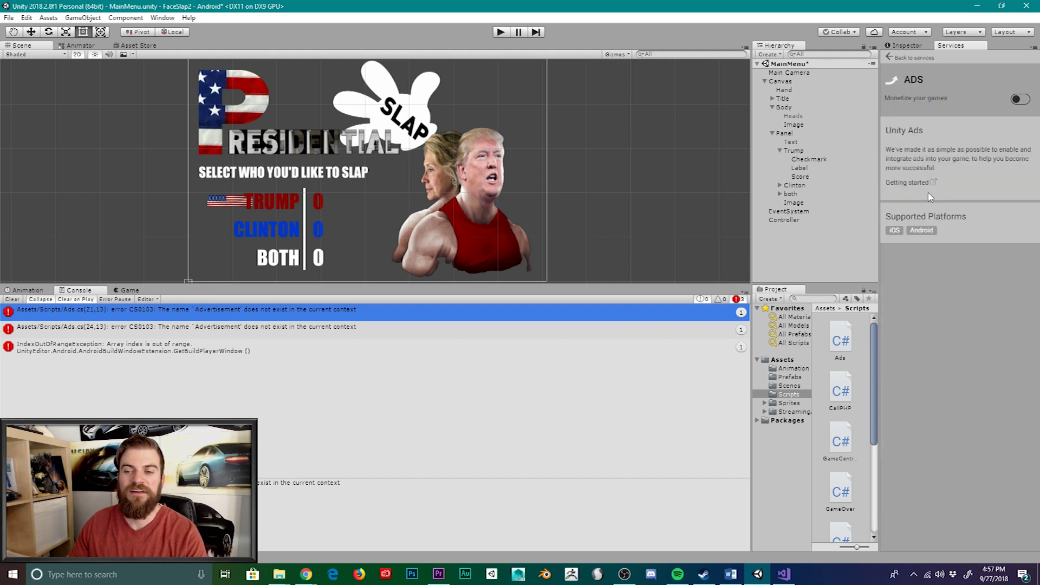
pyautogui.click(1016, 100)
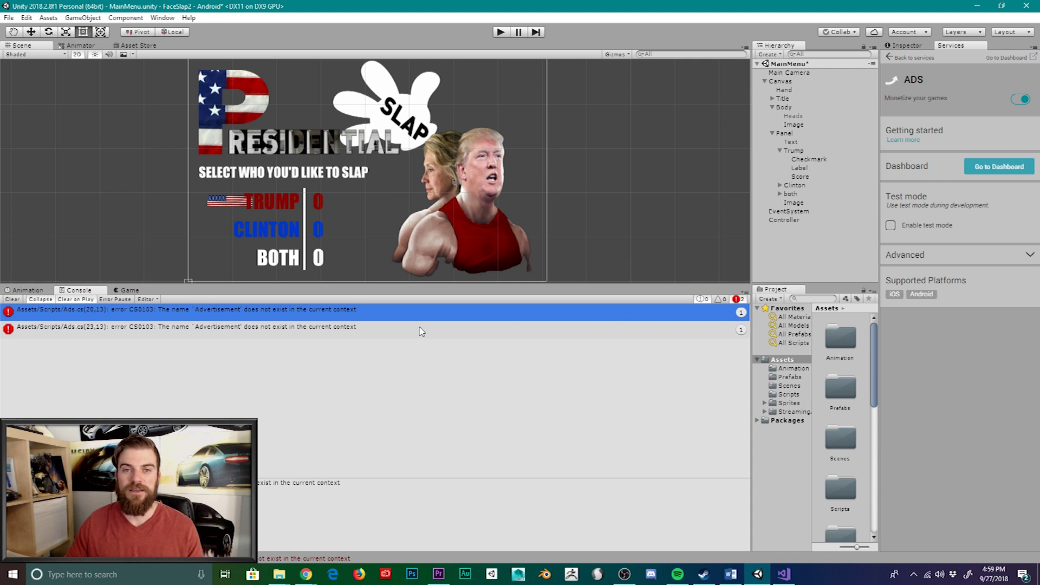
pyautogui.hotkey('ctrl', 's')
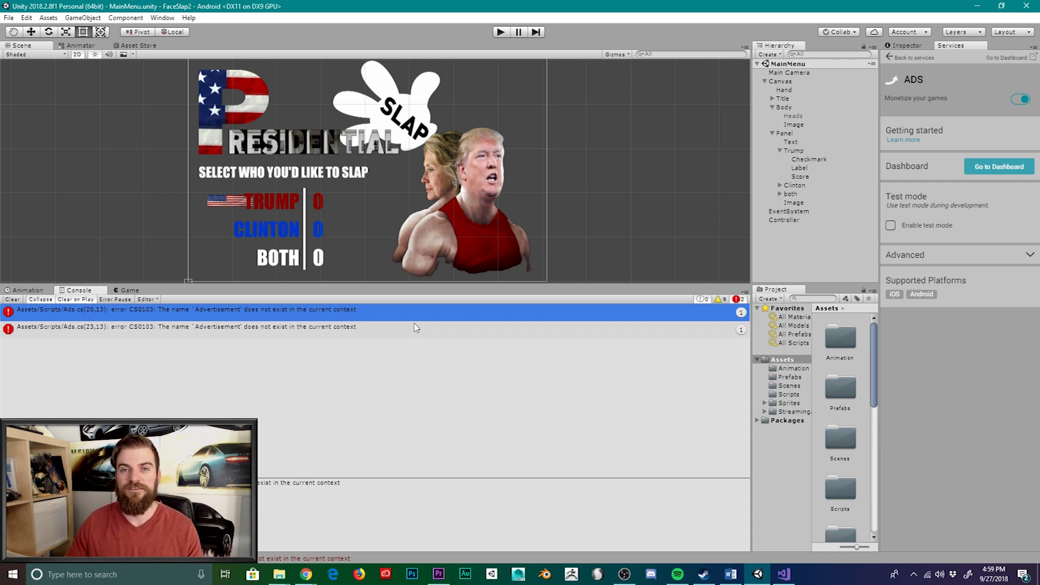
# Close Unity, delete FaceSlap2's Library folder, and relaunch the project in Unity
pyautogui.click(1035, 6)
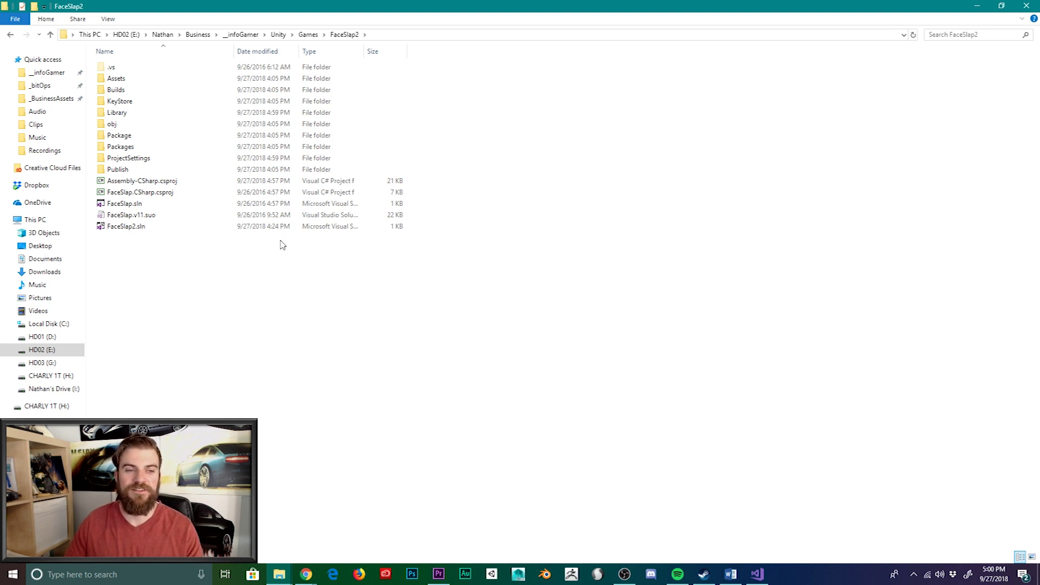
pyautogui.click(139, 118)
pyautogui.press('Delete')
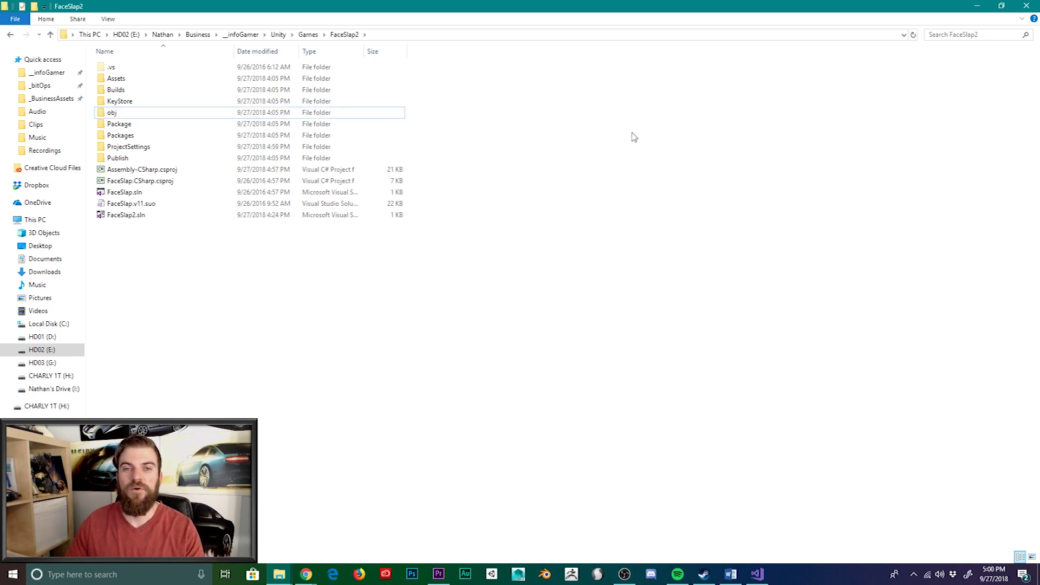
pyautogui.click(492, 575)
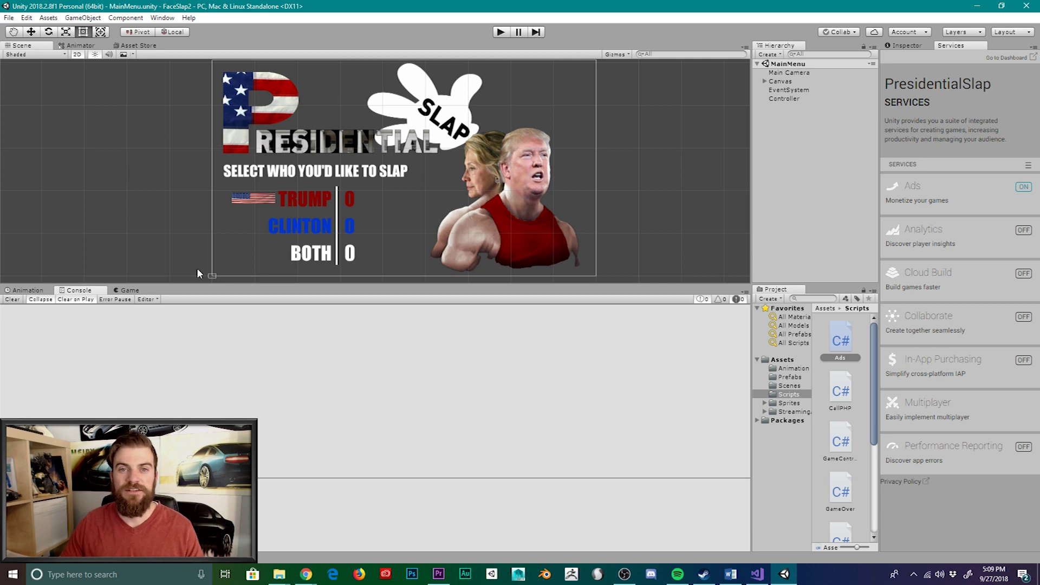
# Switch the build target platform to Android in Build Settings
pyautogui.click(9, 17)
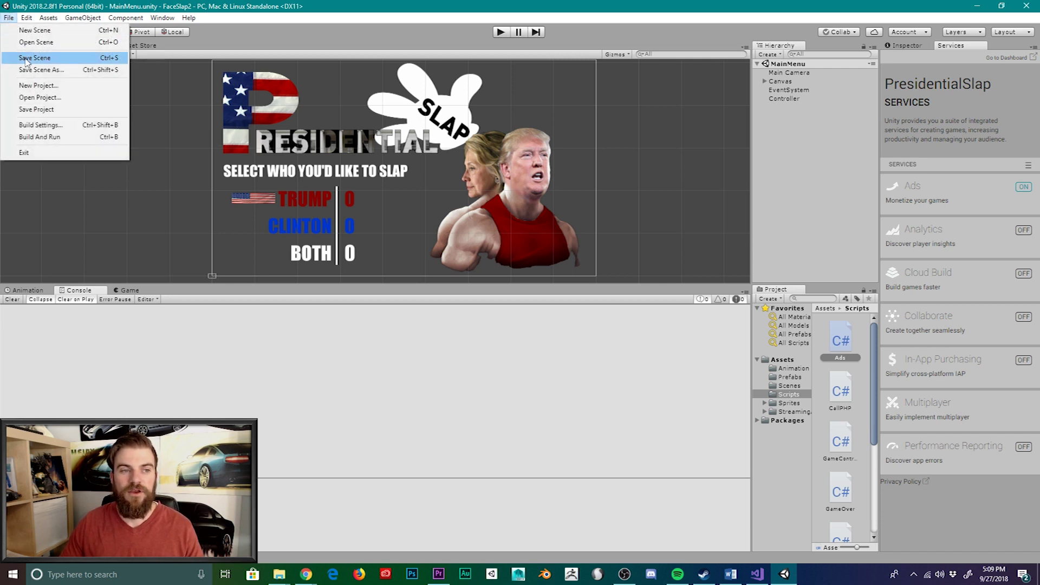
pyautogui.click(39, 125)
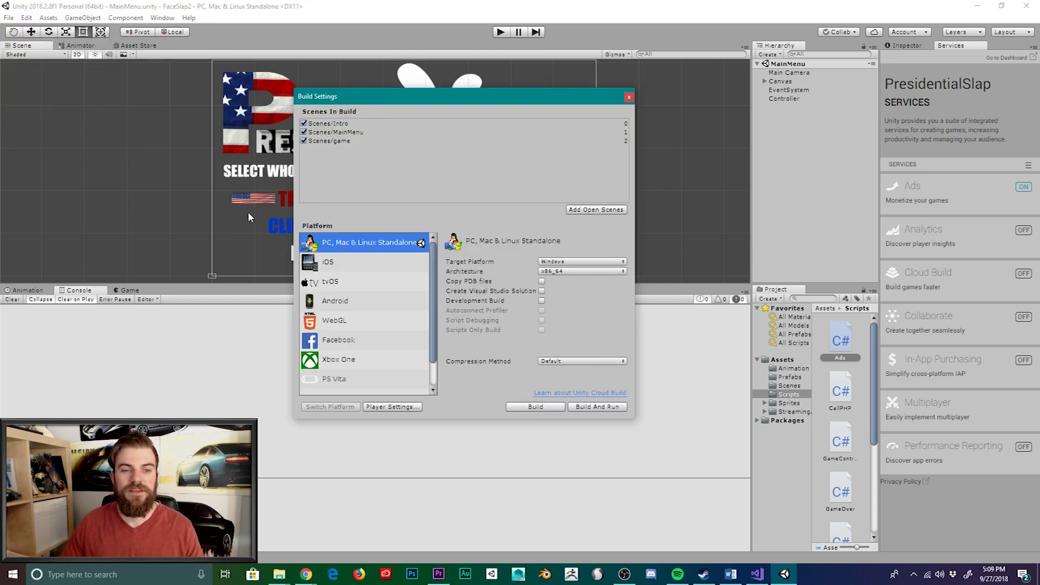
pyautogui.click(372, 308)
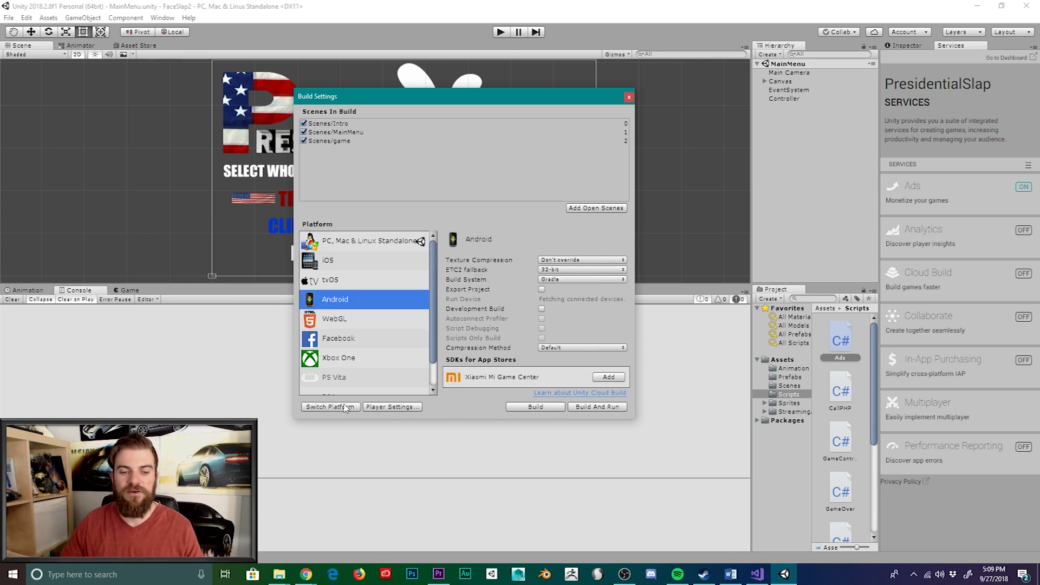
pyautogui.click(319, 407)
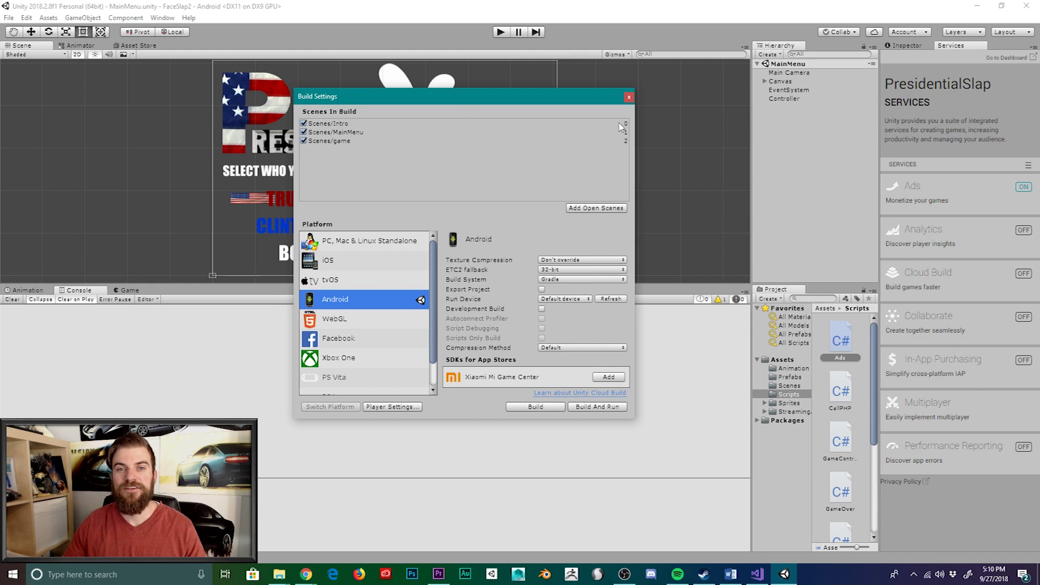
pyautogui.click(629, 97)
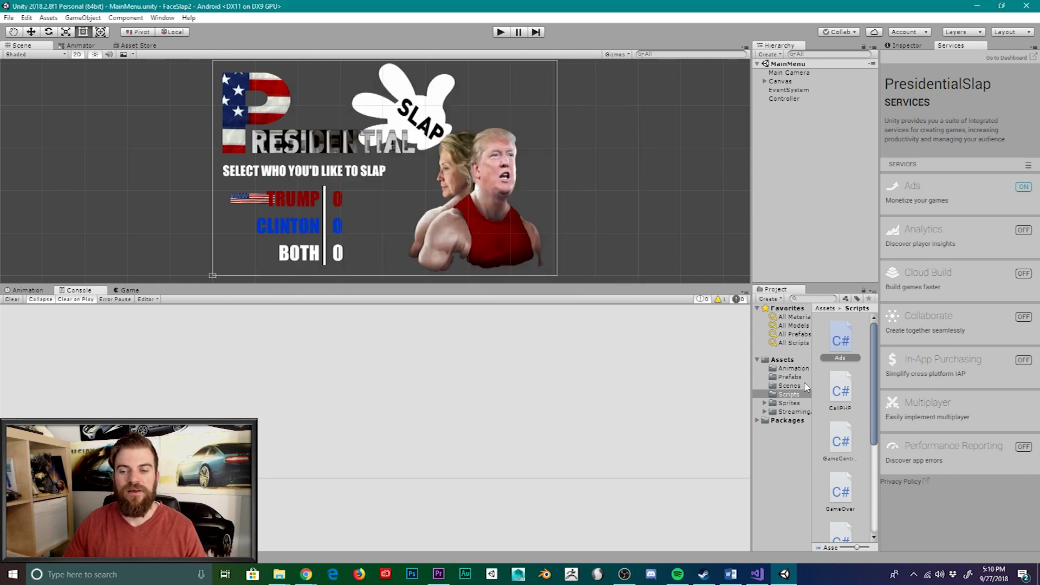
# Reopen Ads.cs and confirm Advertisement resolves to UnityEngine.Advertisements.Advertisement
pyautogui.doubleClick(841, 341)
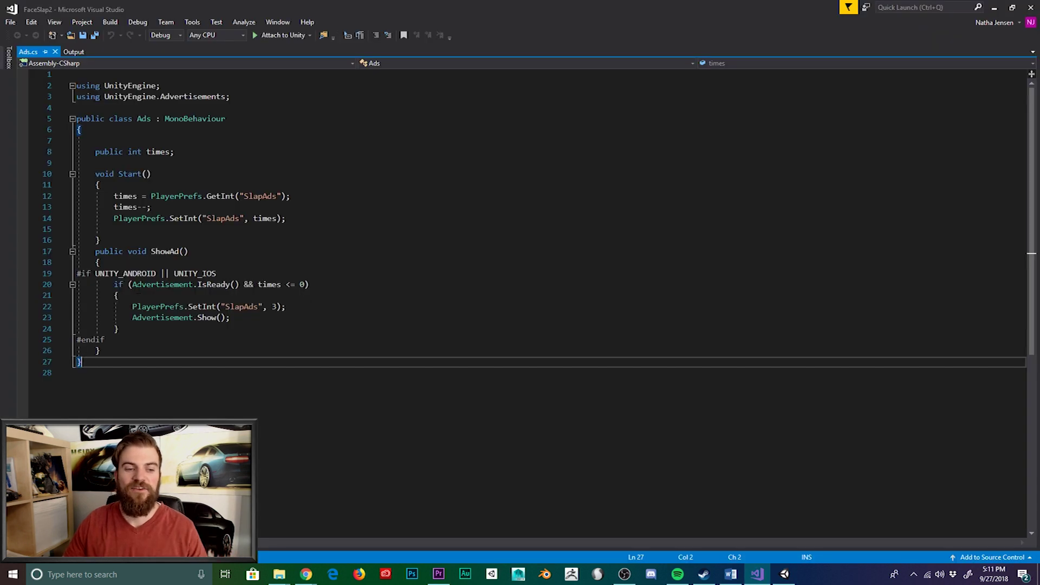
pyautogui.moveTo(132, 285); pyautogui.dragTo(192, 284)
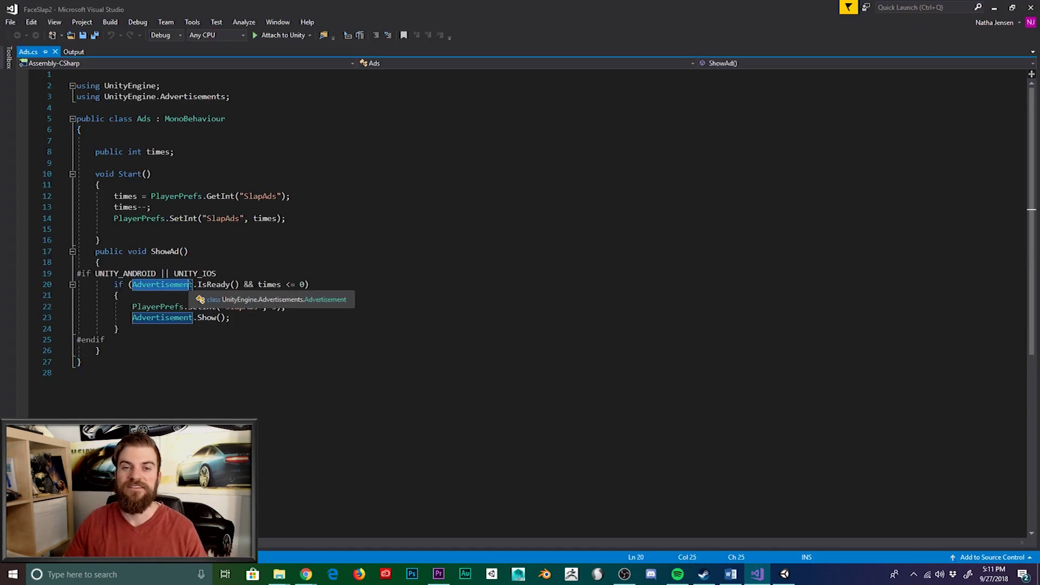